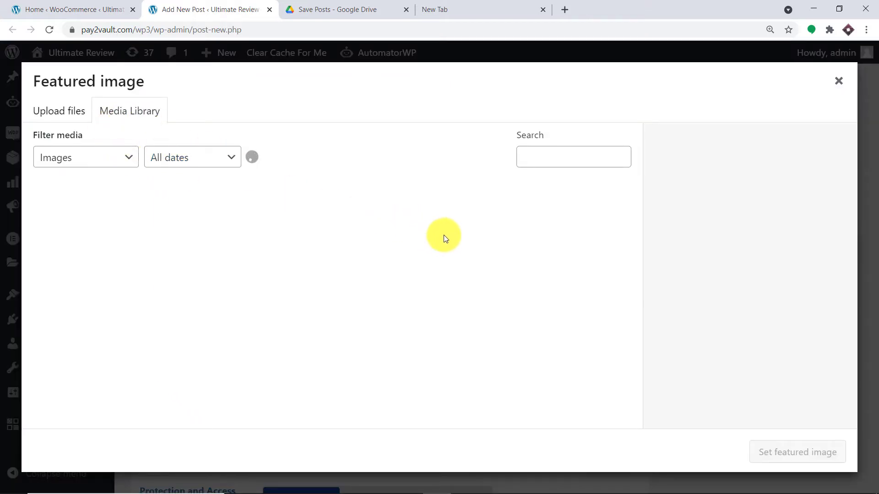
# Set the OnePlus phone picture 61YSMhOd5EL._SL1500_.jpg as the featured image and publish the One Plus Phone Review post
pyautogui.scroll(-3, 458, 234)
pyautogui.click(467, 221)
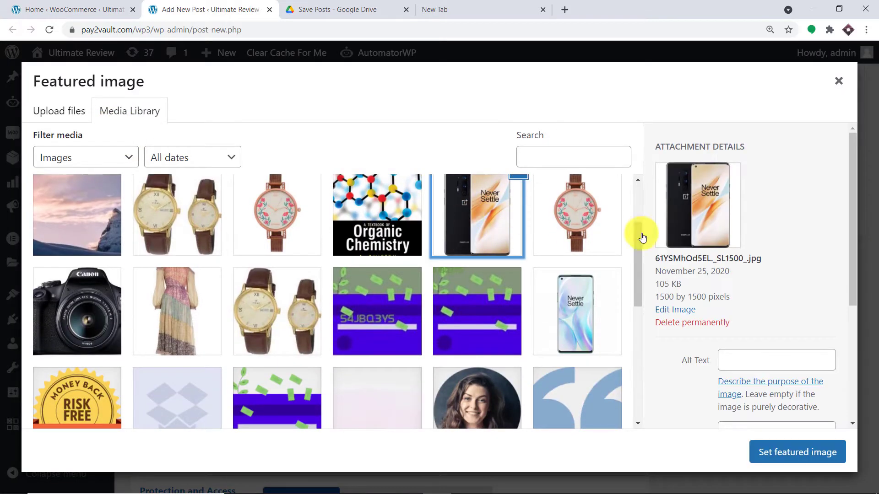
pyautogui.click(815, 455)
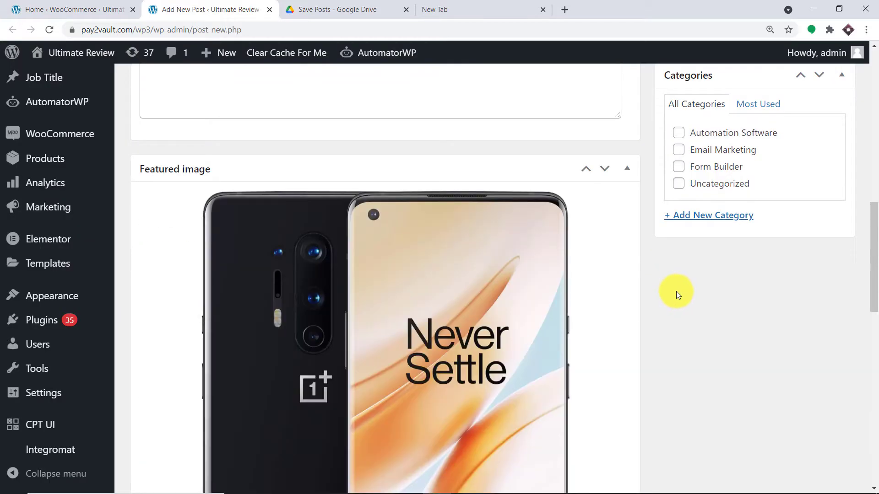
pyautogui.scroll(-5, 660, 272)
pyautogui.scroll(15, 660, 272)
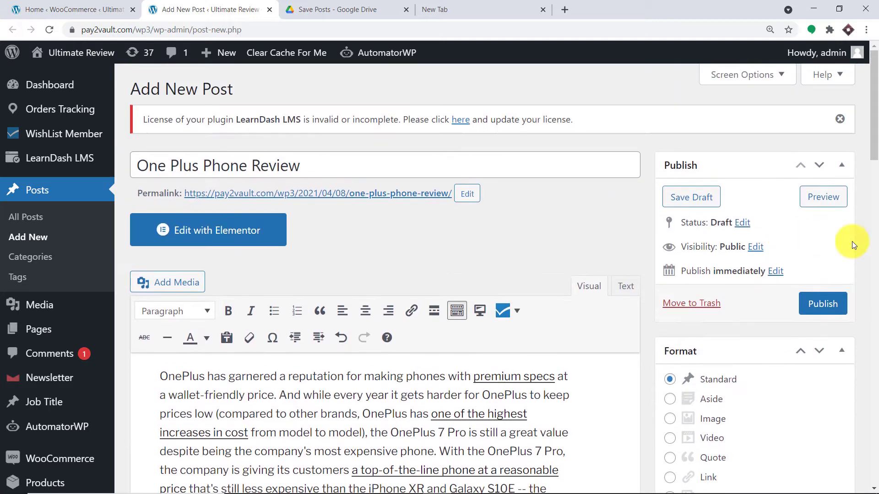
pyautogui.click(826, 306)
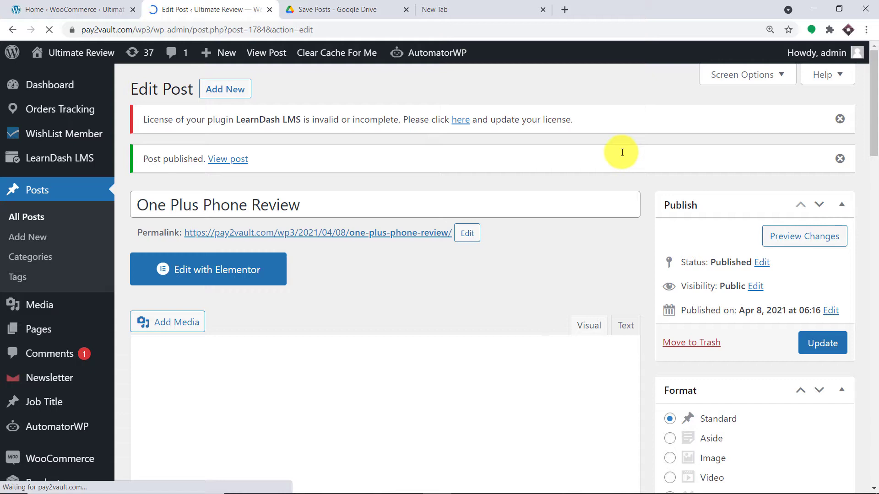
# Reload the Save Posts folder in Google Drive and check it for the One Plus Phone Review.jpg file
pyautogui.click(297, 11)
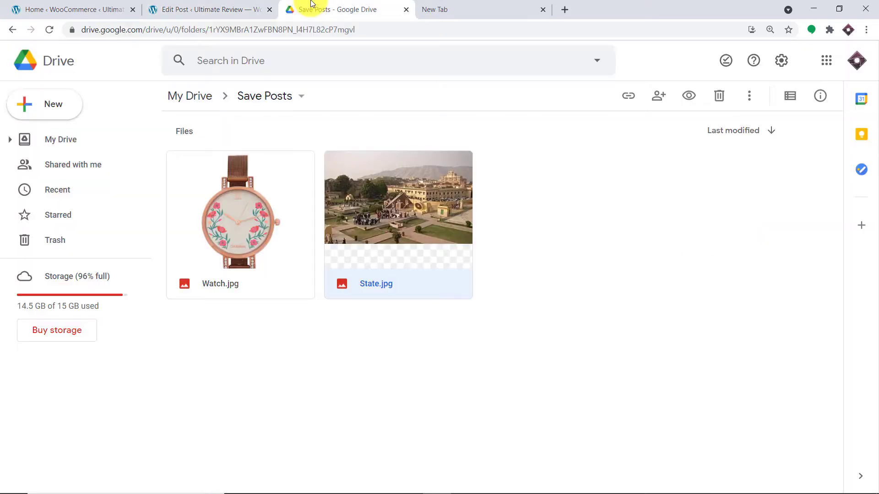
pyautogui.click(51, 32)
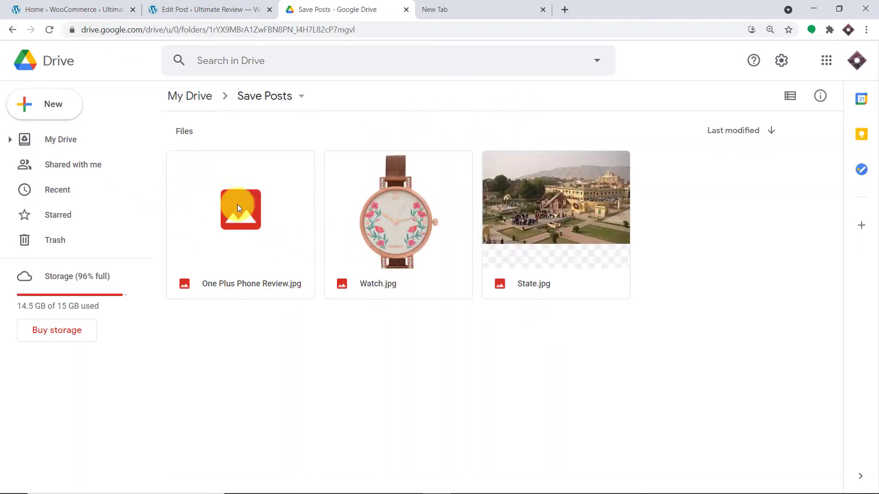
pyautogui.click(259, 210)
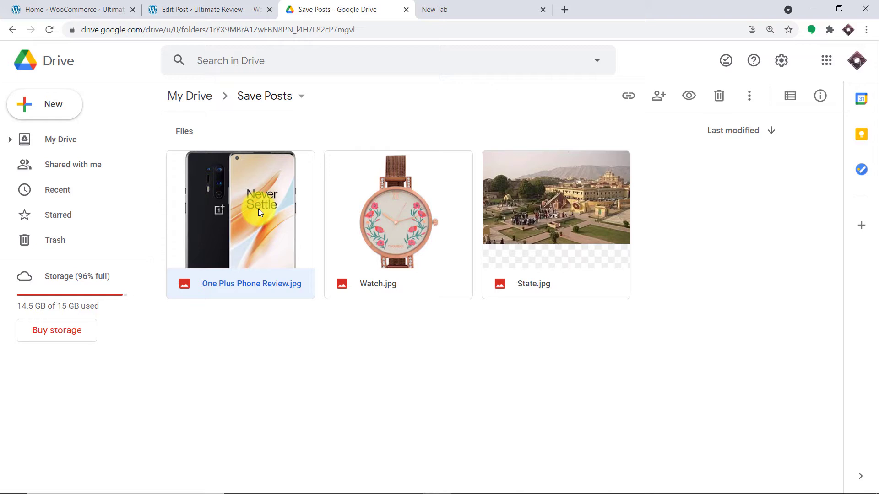
pyautogui.click(232, 11)
pyautogui.click(343, 11)
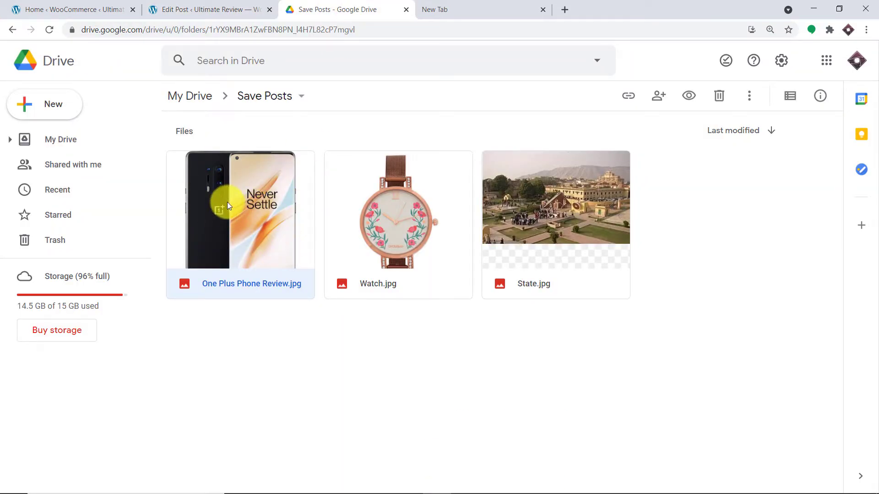
# Go to pabbly.com in the empty browser tab, sign in and open the Connect application
pyautogui.click(485, 10)
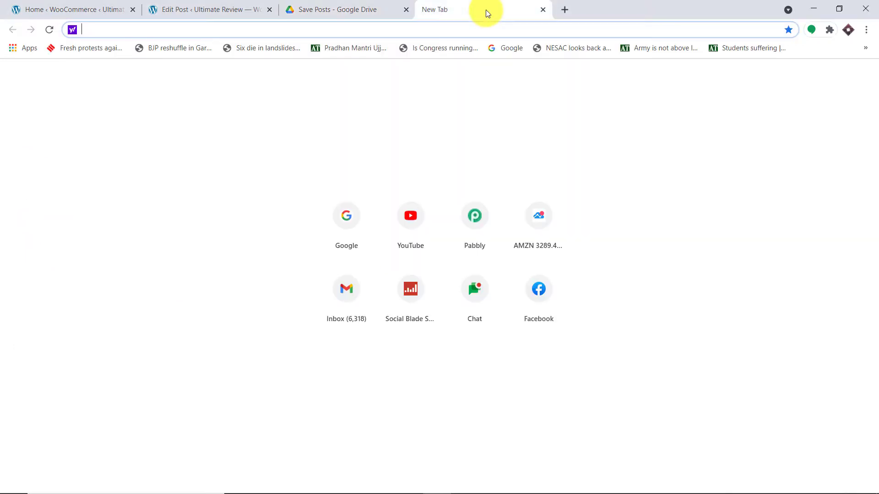
pyautogui.write('pabbly.com')
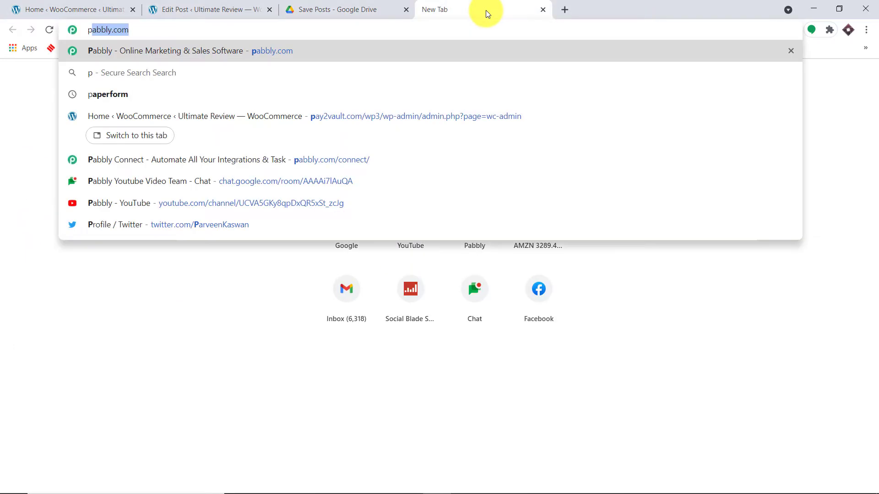
pyautogui.press('Return')
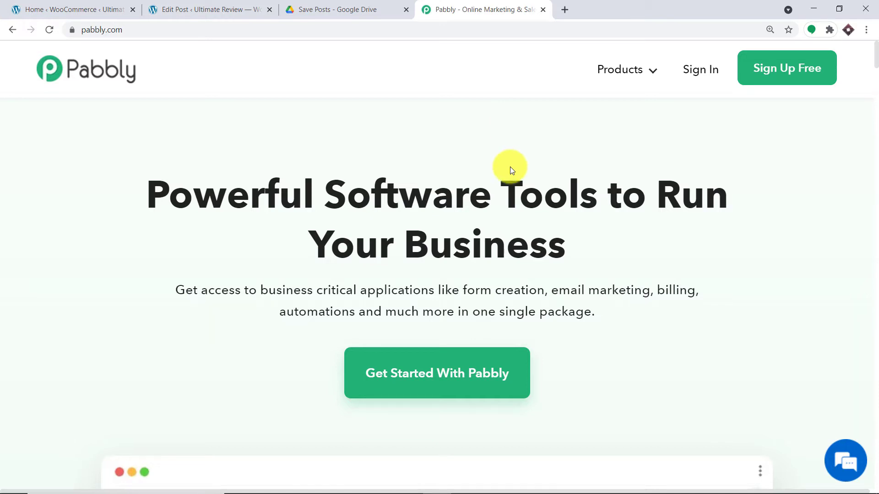
pyautogui.click(705, 73)
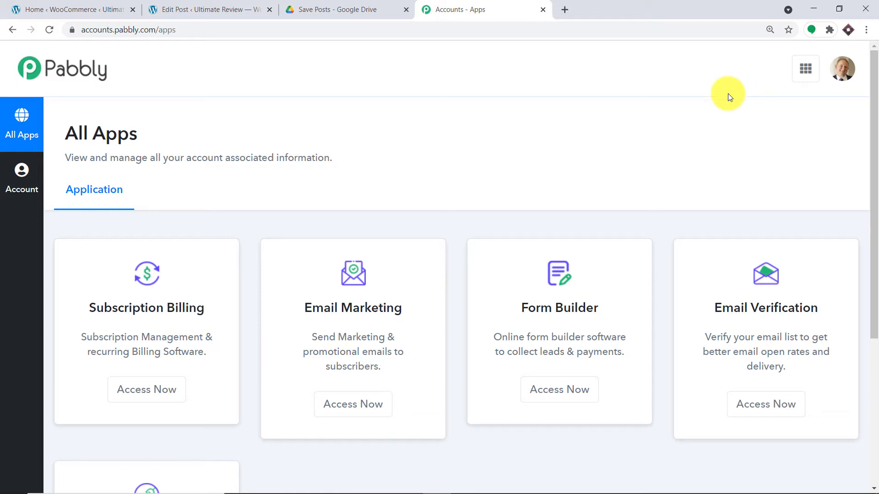
pyautogui.scroll(-5, 683, 112)
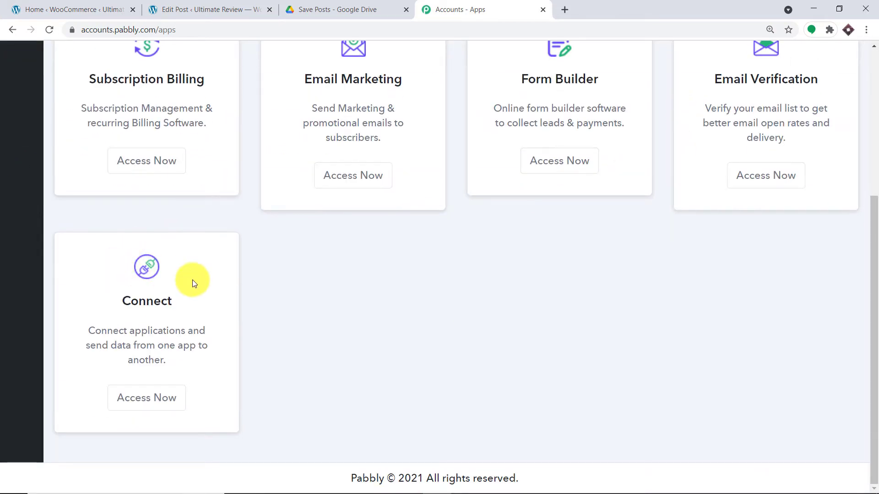
pyautogui.click(146, 397)
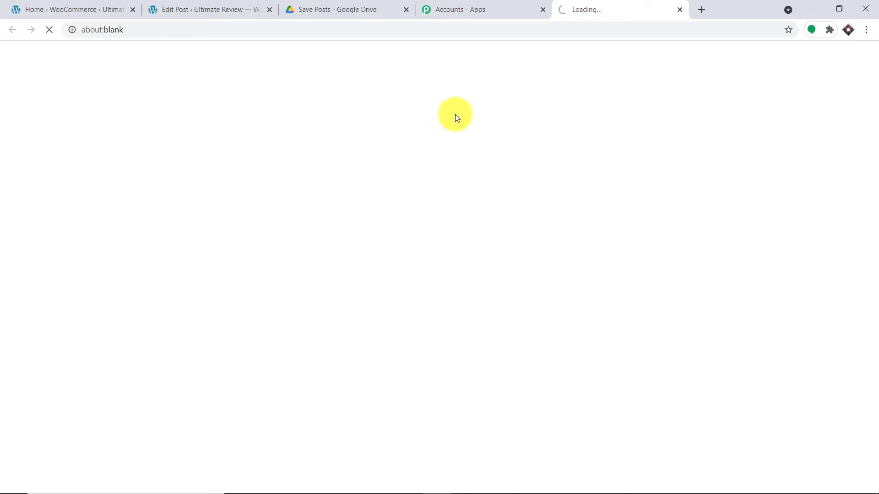
# Switch off the existing Google Drive workflow on the Pabbly Connect dashboard
pyautogui.scroll(-2, 561, 184)
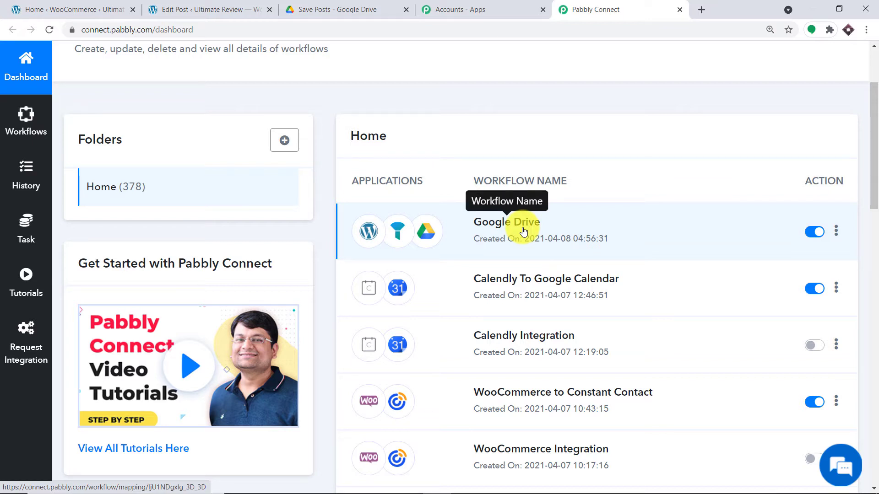
pyautogui.click(811, 232)
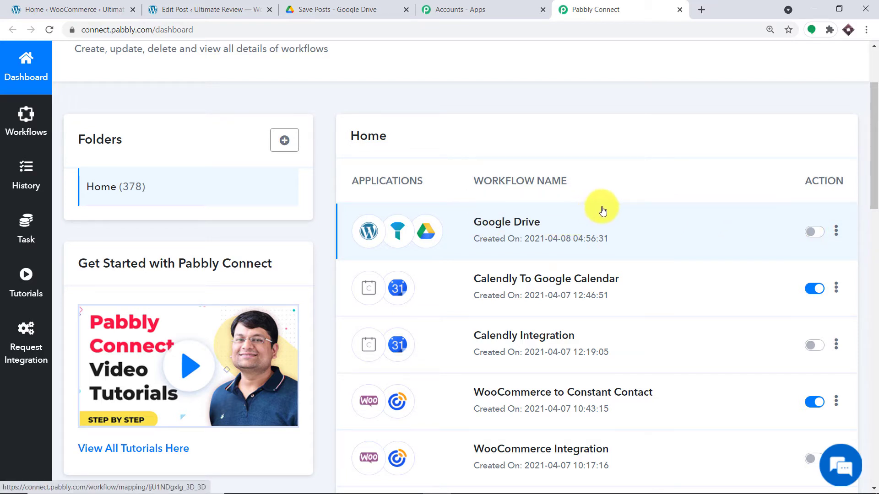
# Create a new workflow named WordPress To Google Drive
pyautogui.scroll(3, 657, 208)
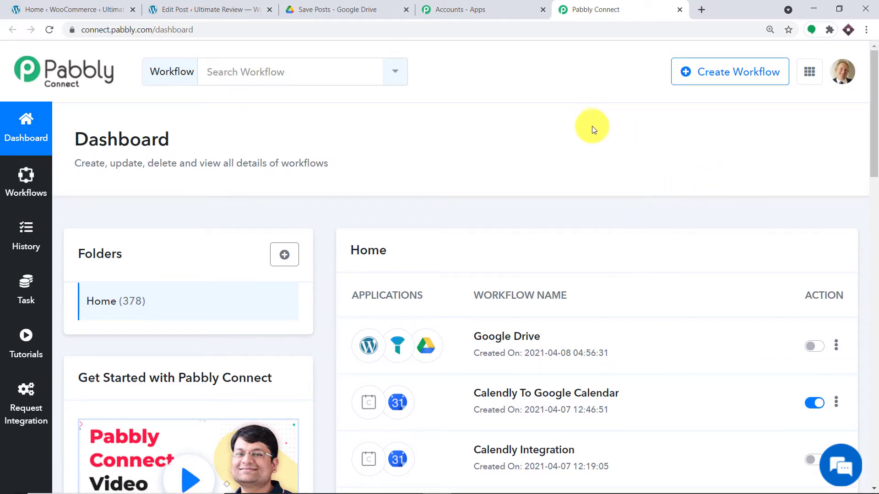
pyautogui.click(724, 75)
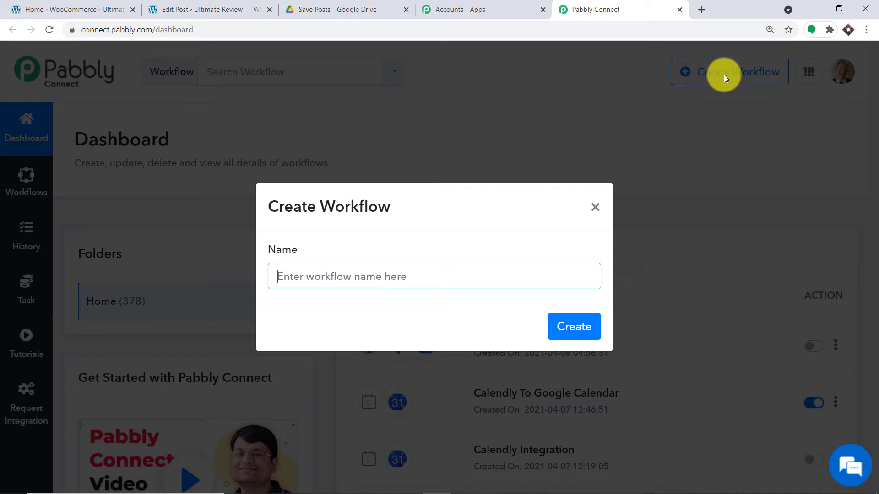
pyautogui.write('WordP')
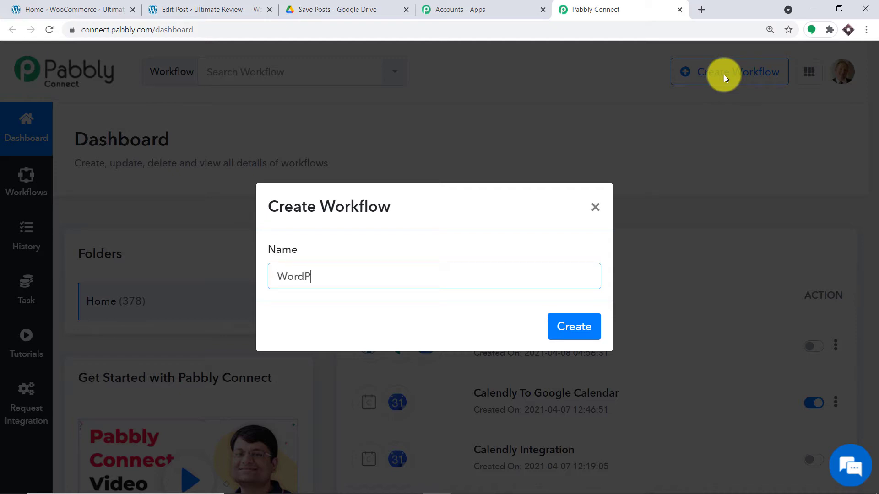
pyautogui.write('ress To Google D')
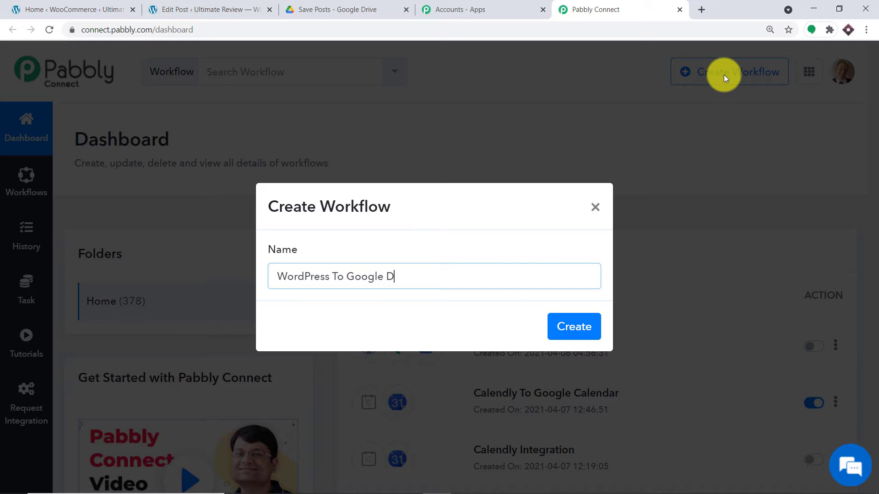
pyautogui.write('rive')
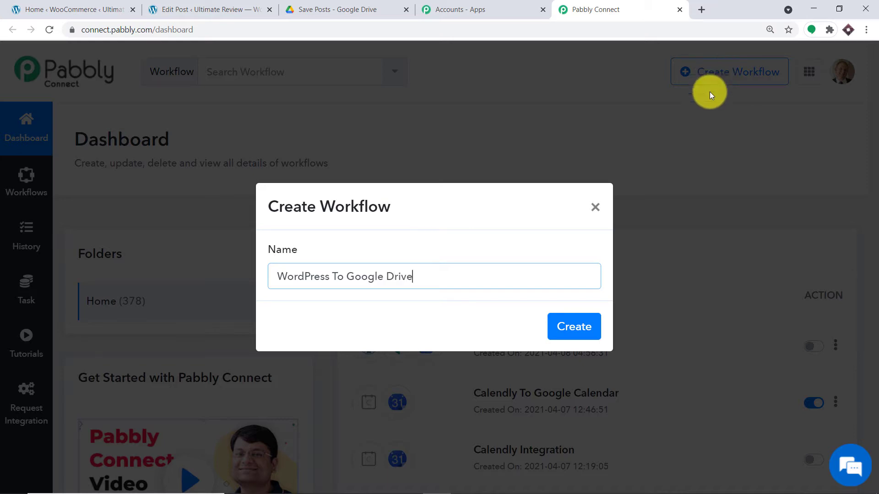
pyautogui.click(591, 326)
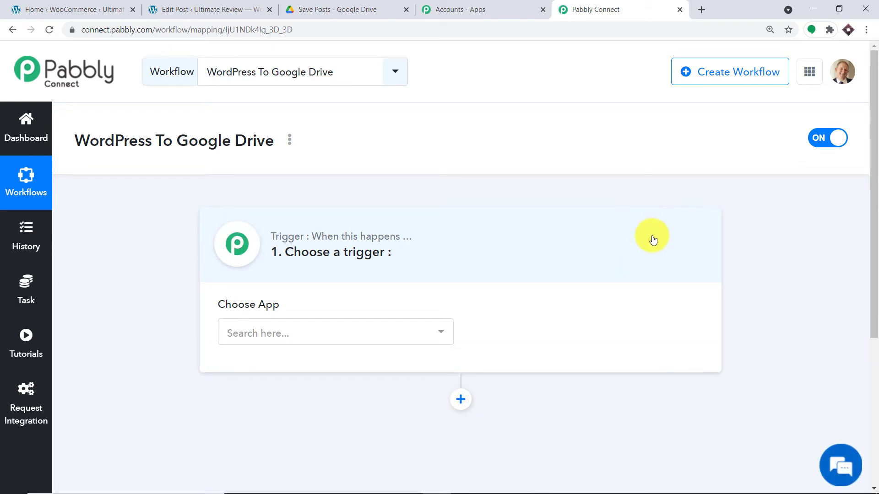
# Choose WordPress as the workflow's trigger app with New Post Published as the trigger event
pyautogui.click(366, 328)
pyautogui.write('wordpr')
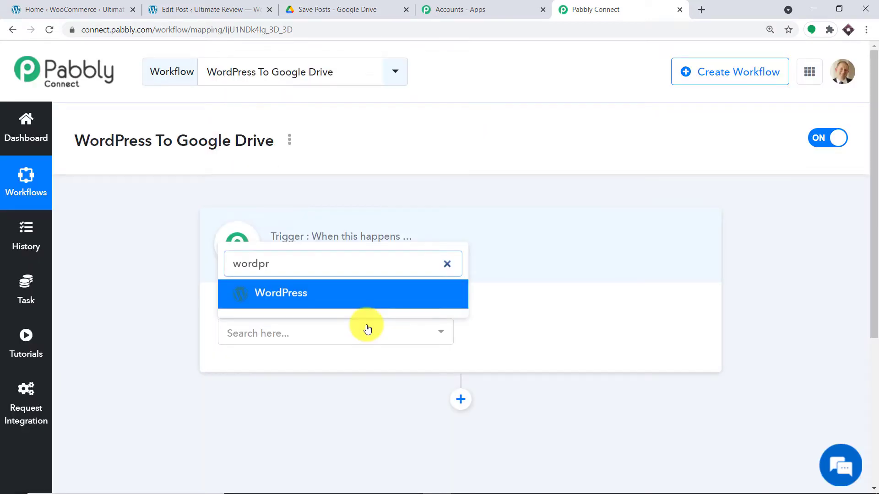
pyautogui.click(361, 300)
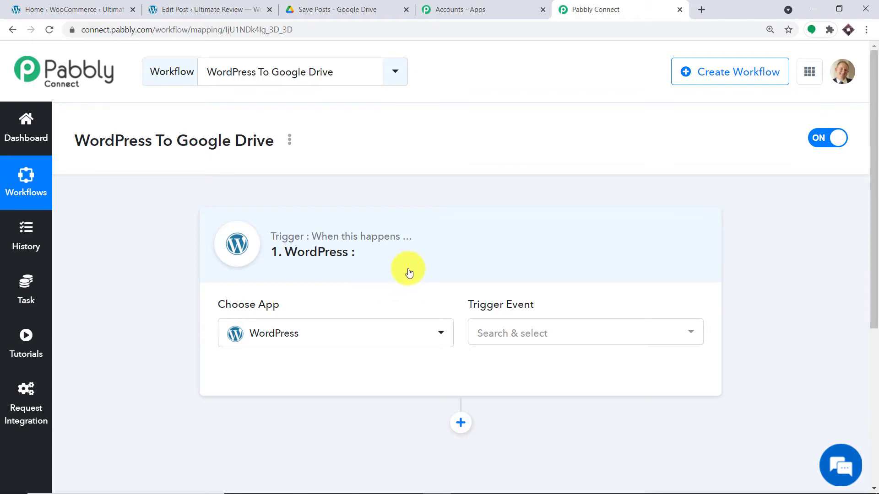
pyautogui.click(524, 334)
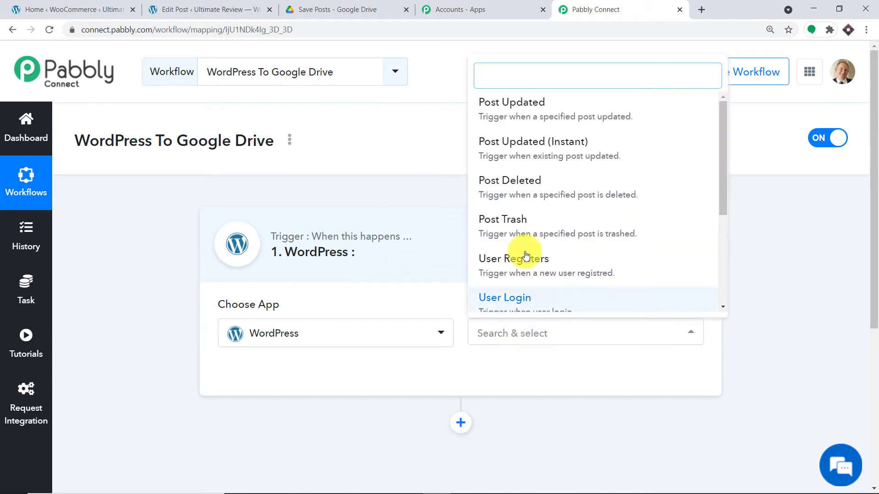
pyautogui.scroll(-3, 559, 224)
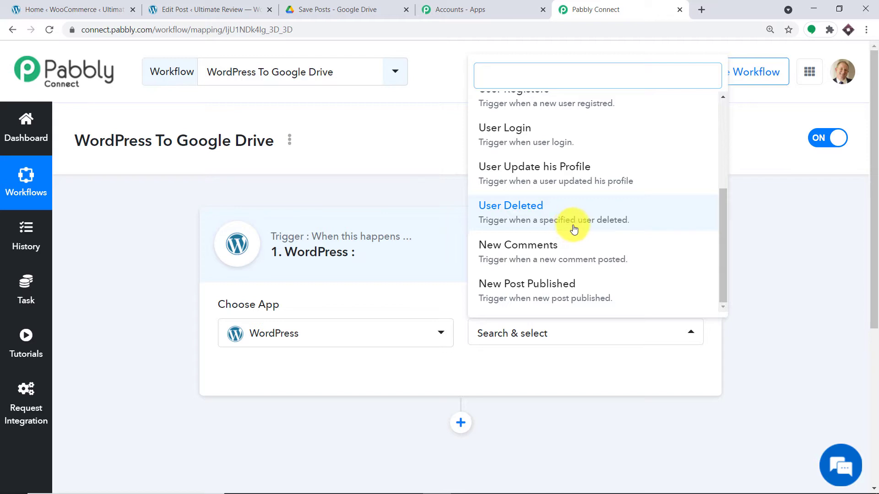
pyautogui.scroll(1, 573, 228)
pyautogui.scroll(3, 574, 229)
pyautogui.scroll(-4, 573, 219)
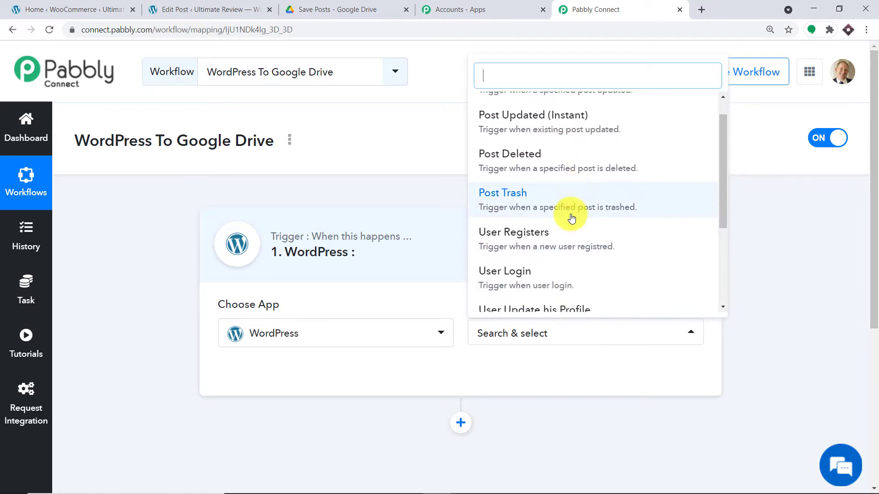
pyautogui.scroll(-3, 575, 220)
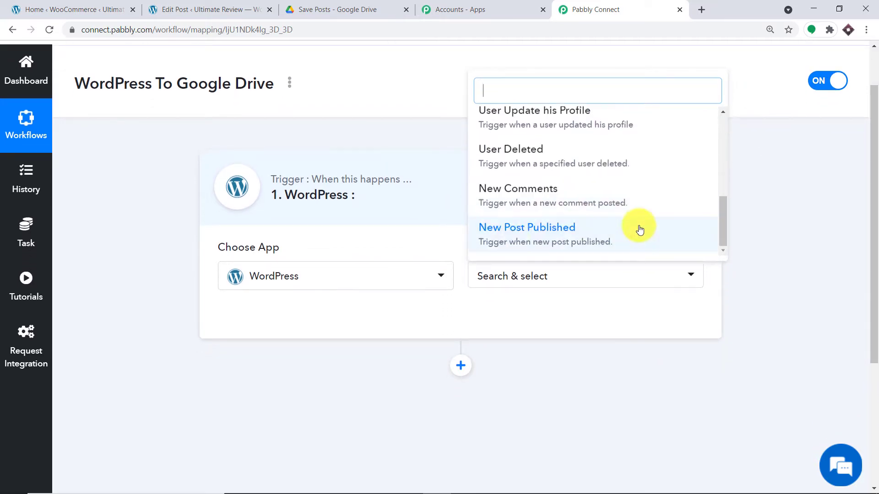
pyautogui.click(580, 231)
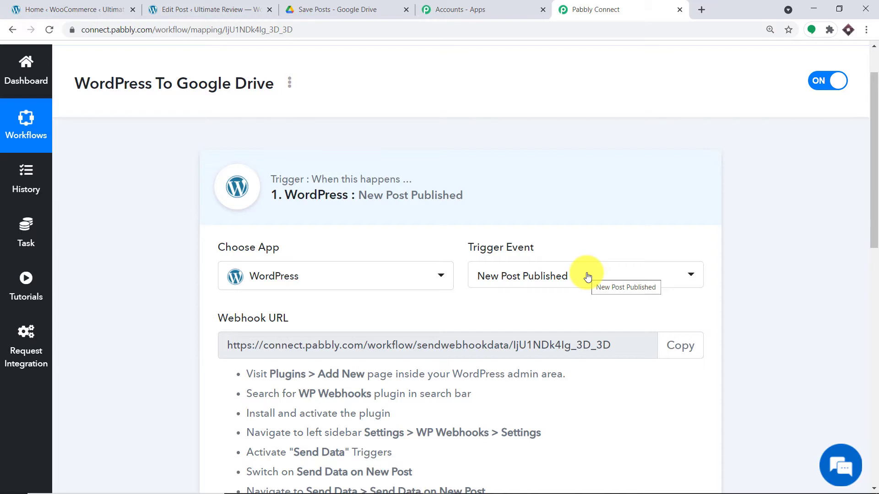
# Examine the other trigger events offered for WordPress without changing the selected event
pyautogui.click(588, 278)
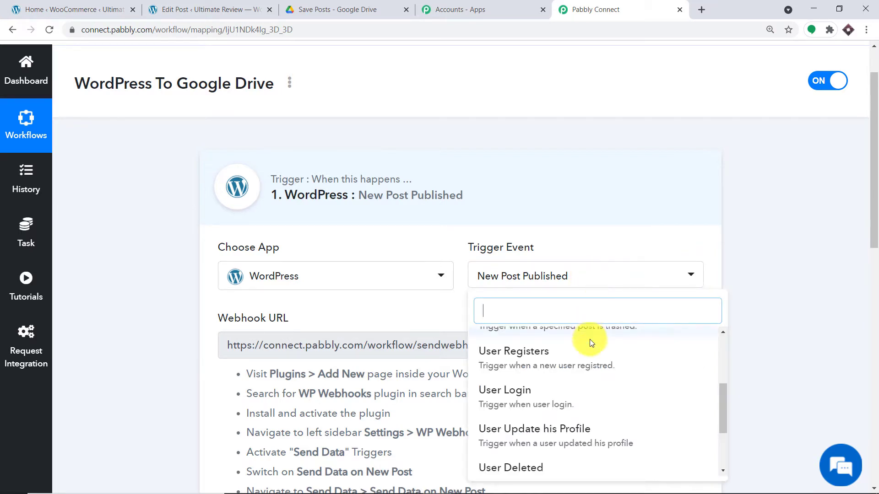
pyautogui.scroll(-3, 589, 350)
pyautogui.scroll(4, 572, 408)
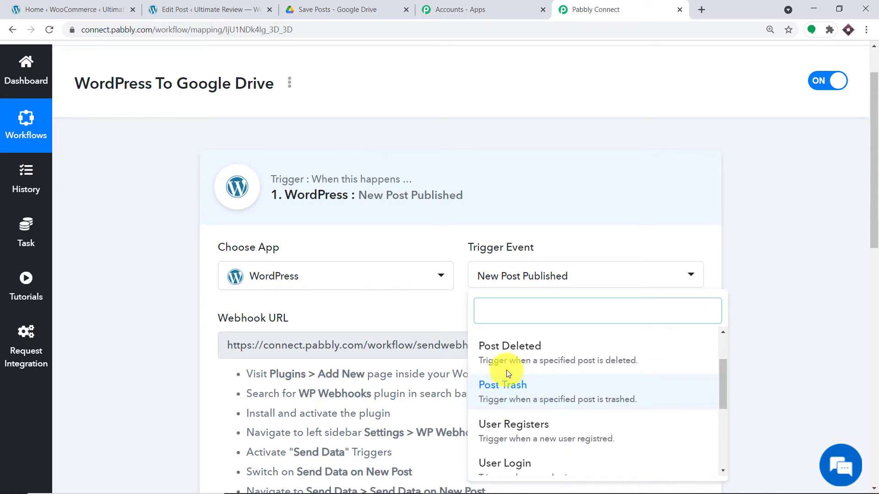
pyautogui.scroll(2, 595, 363)
pyautogui.scroll(-3, 583, 357)
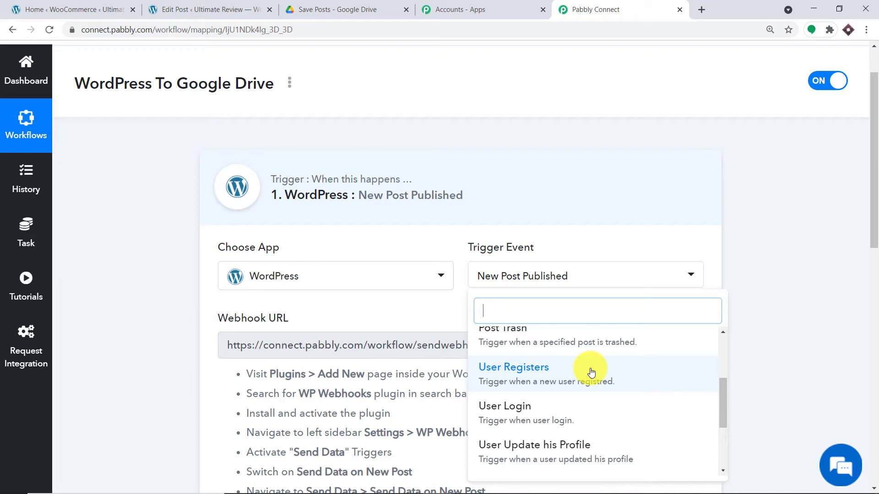
pyautogui.click(435, 310)
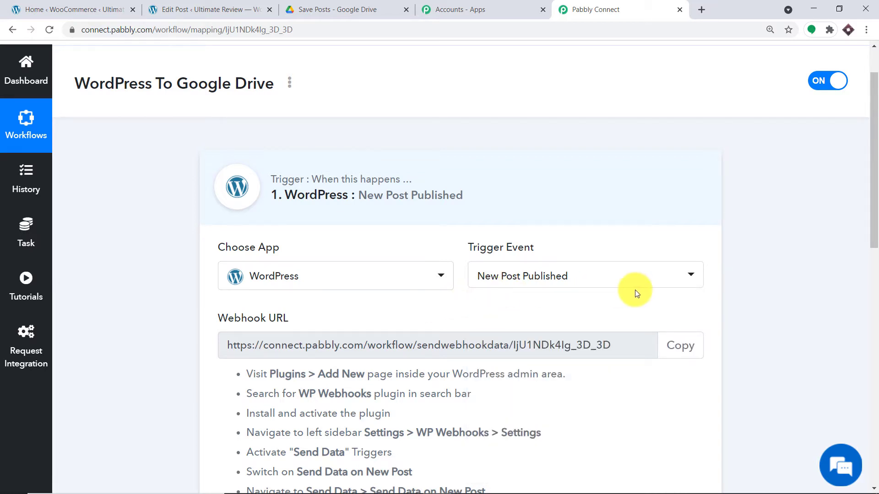
# Copy the plugin name WP Webhooks from the WordPress trigger's setup instructions
pyautogui.scroll(-4, 635, 293)
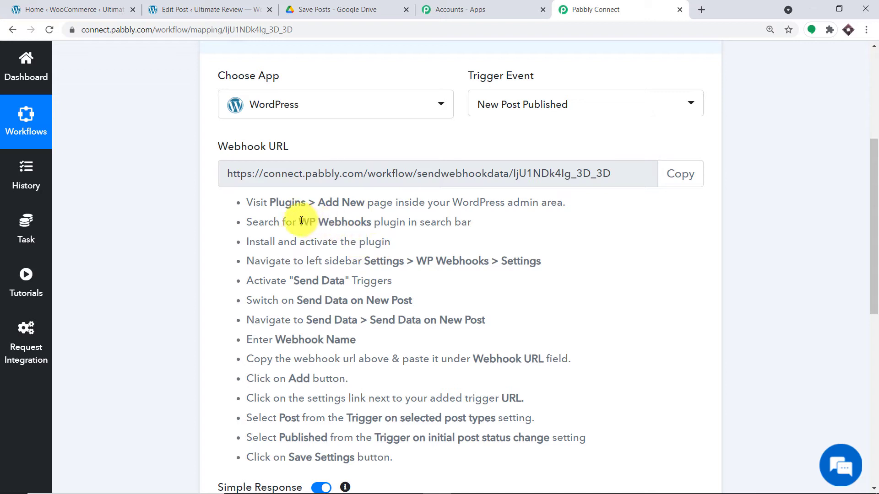
pyautogui.moveTo(299, 222); pyautogui.dragTo(371, 223)
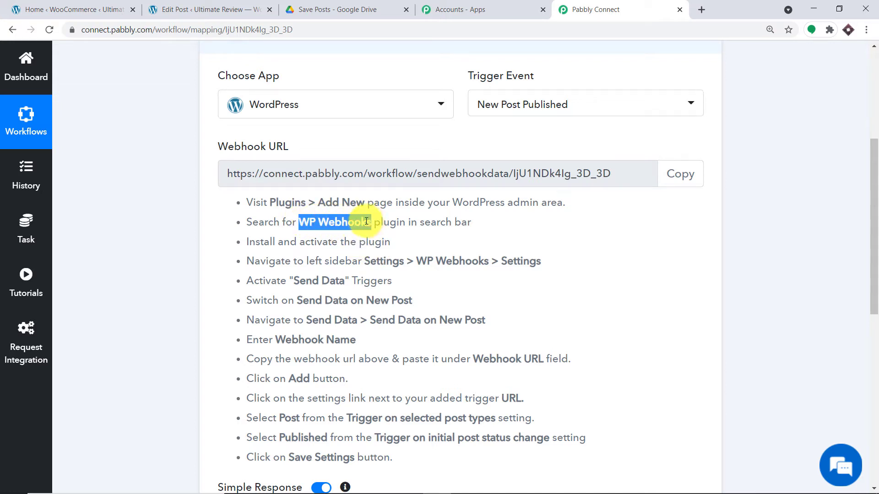
pyautogui.rightClick(372, 223)
pyautogui.click(376, 232)
# Switch to the WordPress admin site and search its installed plugins for WP Webhooks
pyautogui.click(87, 6)
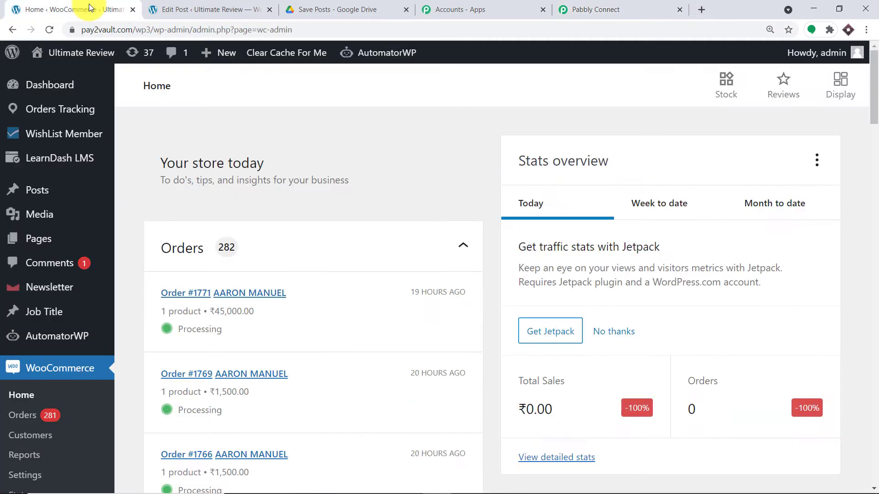
pyautogui.scroll(-7, 68, 274)
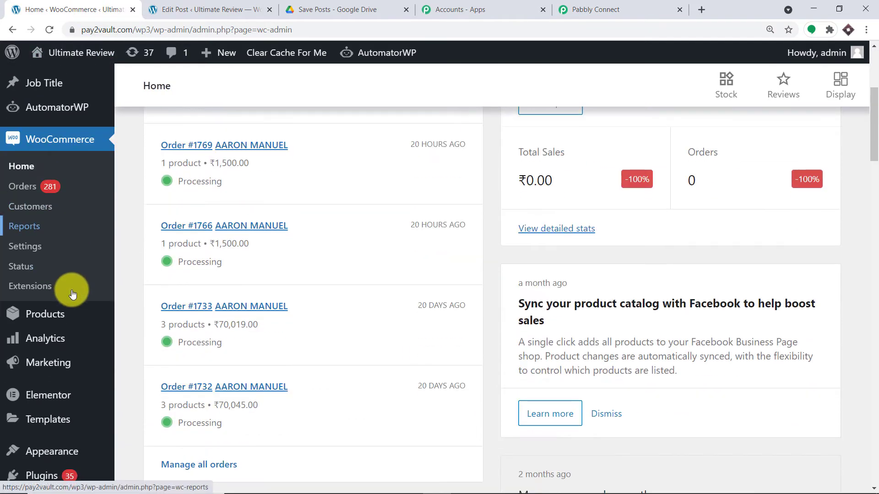
pyautogui.moveTo(50, 370)
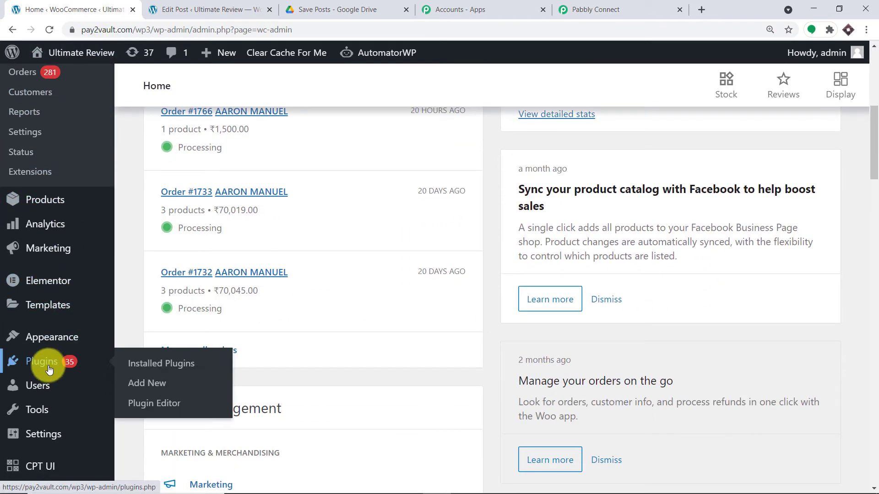
pyautogui.click(160, 364)
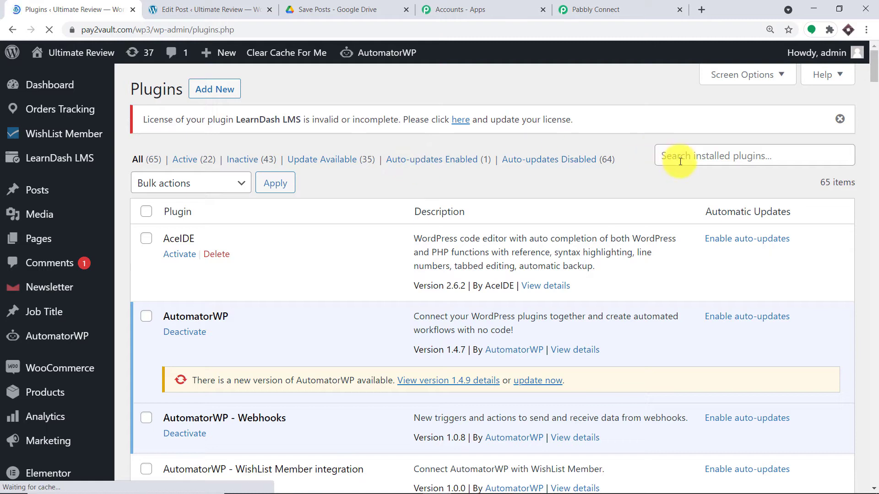
pyautogui.click(681, 161)
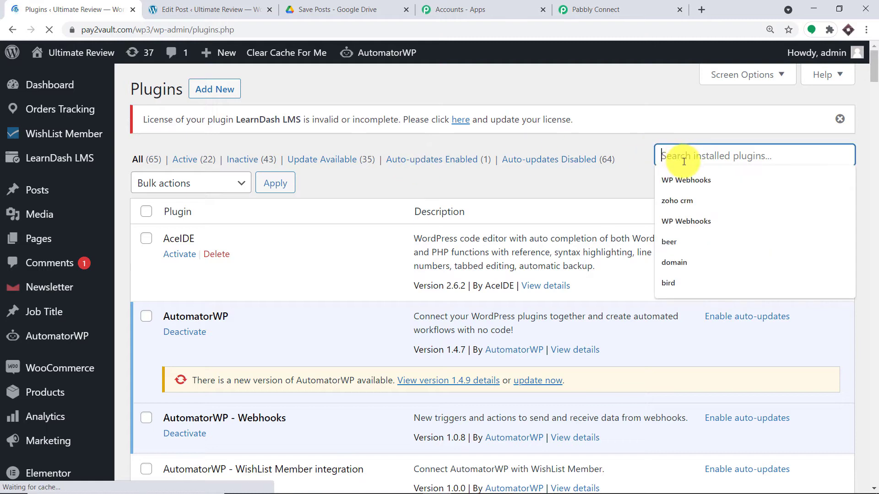
pyautogui.press('Return')
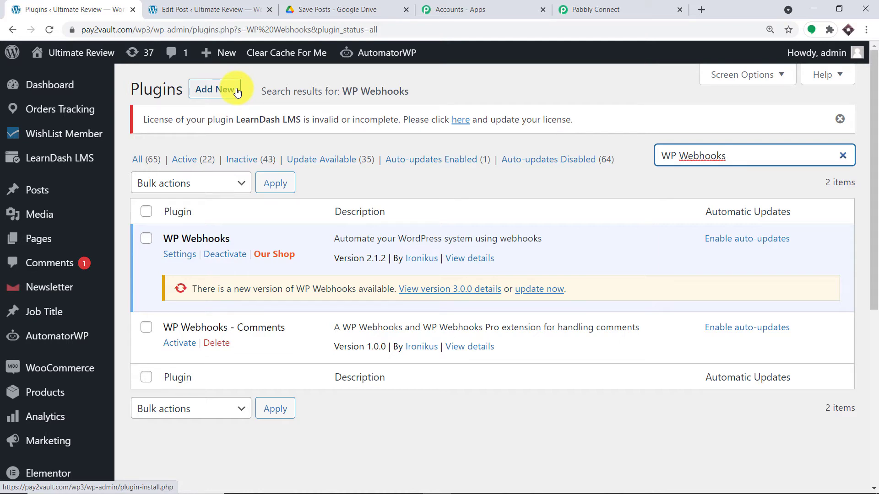
# In the WP Webhooks plugin settings, activate the Send Data On New Post trigger and save the settings
pyautogui.click(186, 257)
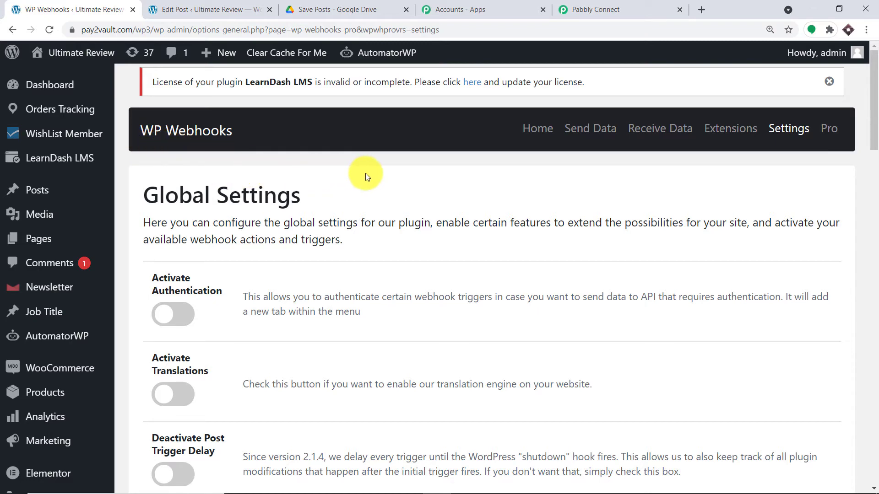
pyautogui.scroll(-12, 327, 181)
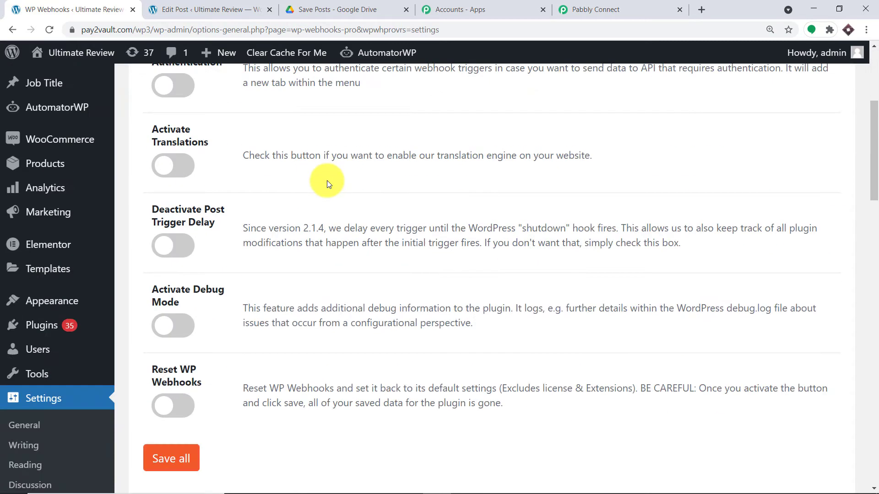
pyautogui.scroll(-1, 327, 180)
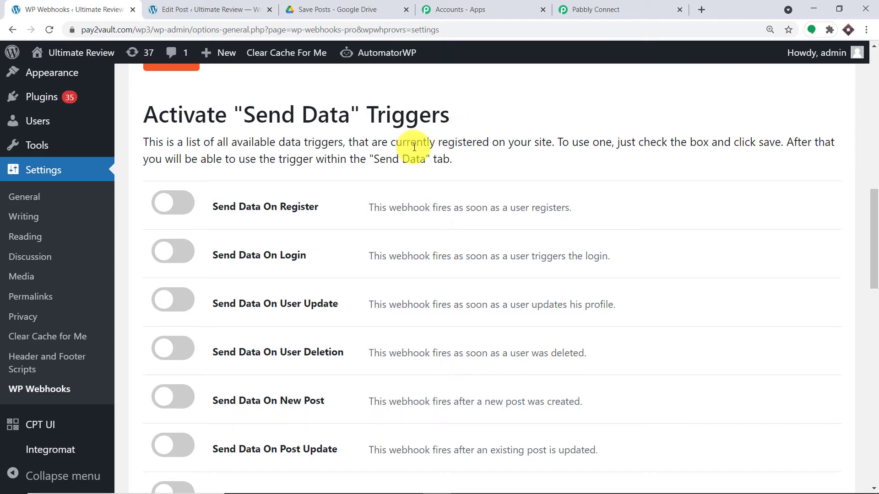
pyautogui.scroll(-4, 415, 146)
pyautogui.scroll(2, 255, 245)
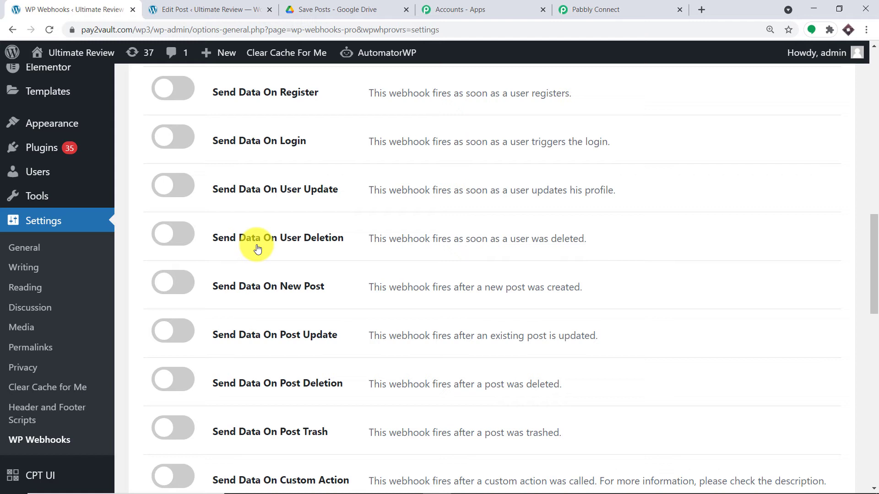
pyautogui.click(182, 293)
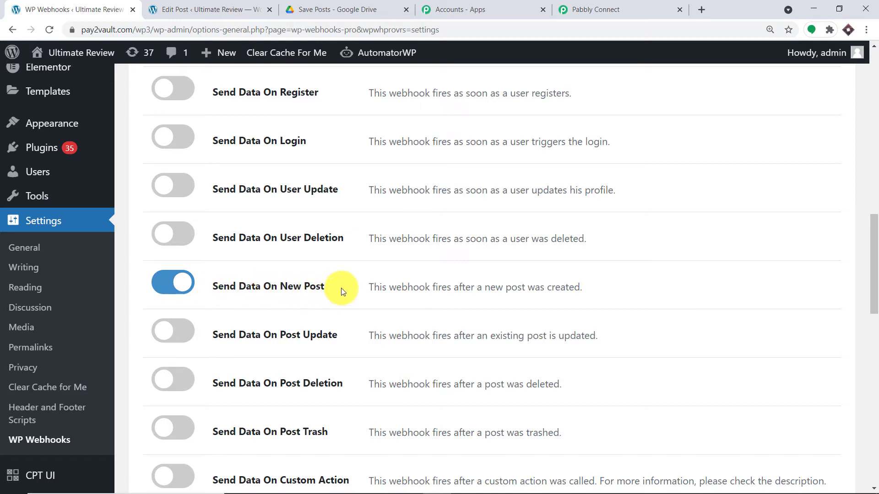
pyautogui.scroll(-5, 345, 243)
pyautogui.click(184, 301)
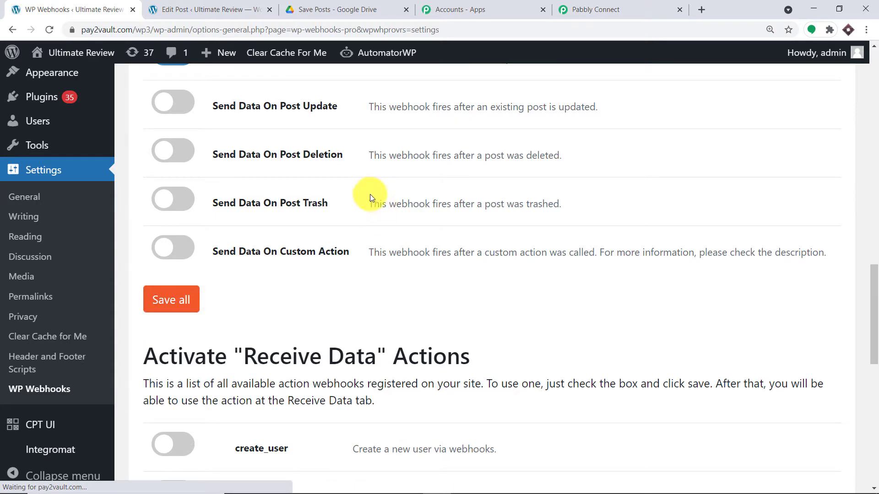
# Open the plugin's Send Data page and expand the Send Data On New Post trigger
pyautogui.scroll(10, 474, 227)
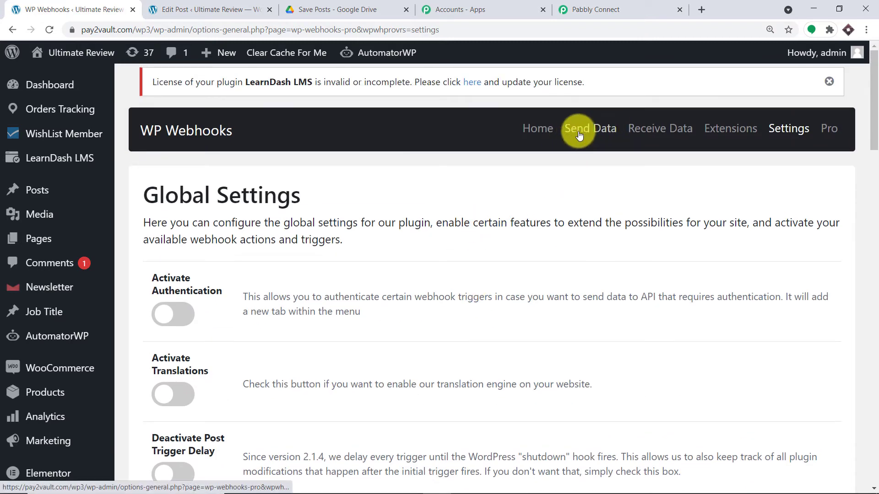
pyautogui.click(593, 135)
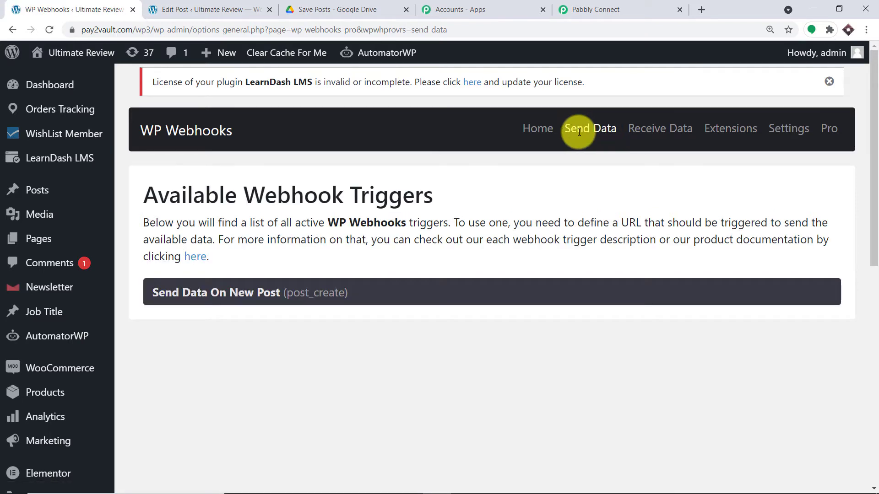
pyautogui.click(356, 294)
pyautogui.scroll(-2, 423, 269)
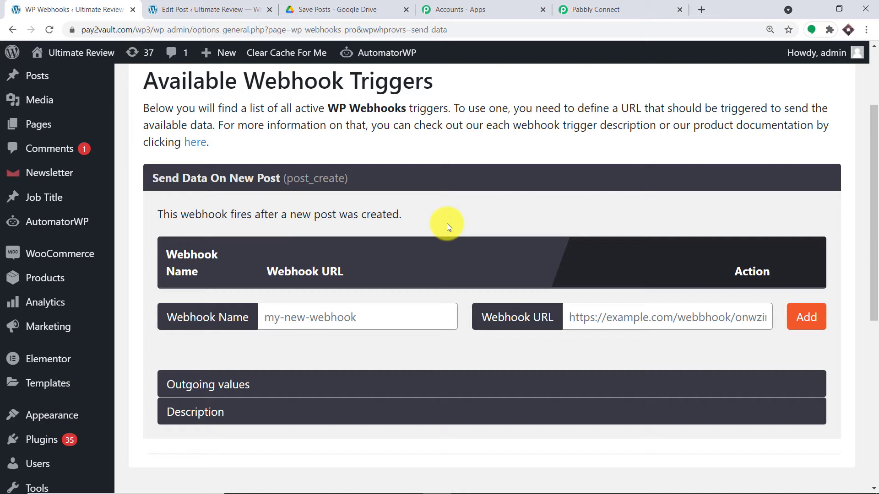
# Enter WordPress Post Creation Google Drive as the new webhook's name for the Send Data On New Post trigger
pyautogui.click(307, 322)
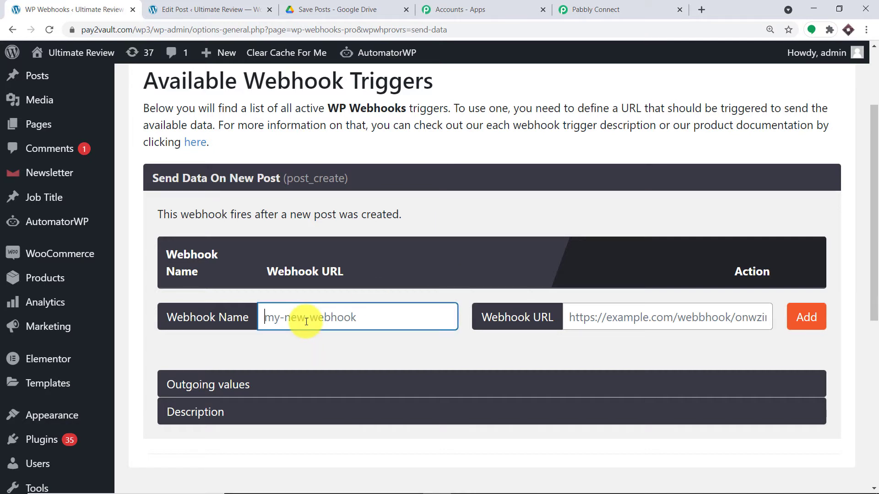
pyautogui.write('Wordpress Post Cre')
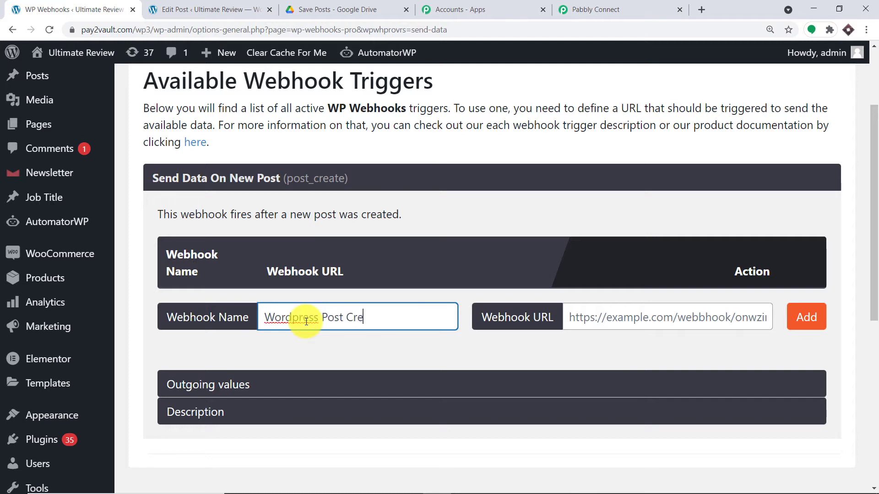
pyautogui.write('ation Google')
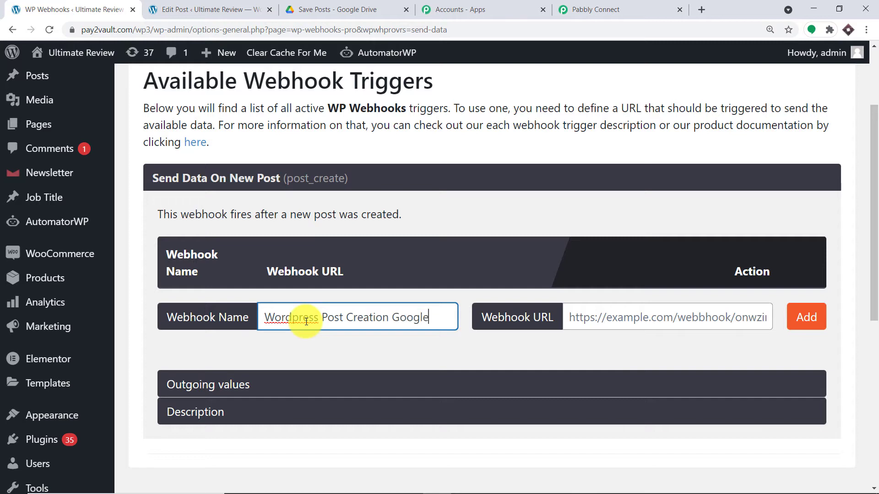
pyautogui.write(' Drive')
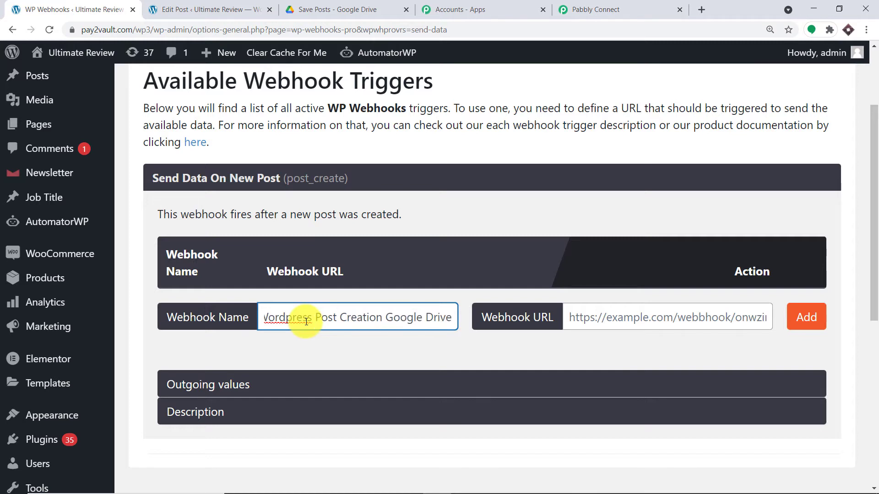
pyautogui.click(292, 316)
pyautogui.press('BackSpace')
pyautogui.write('P')
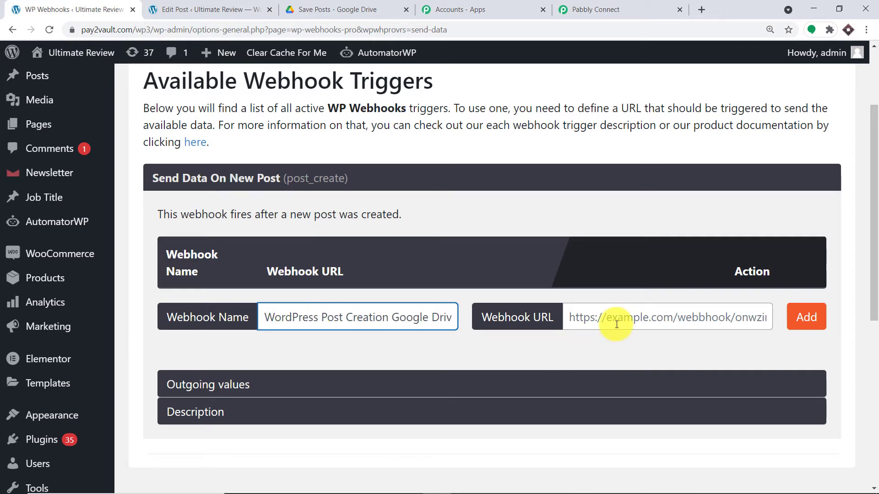
pyautogui.click(601, 343)
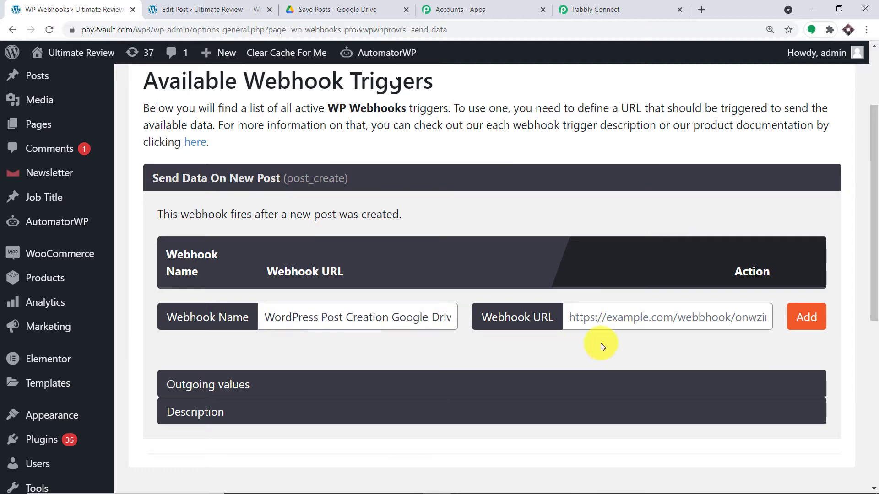